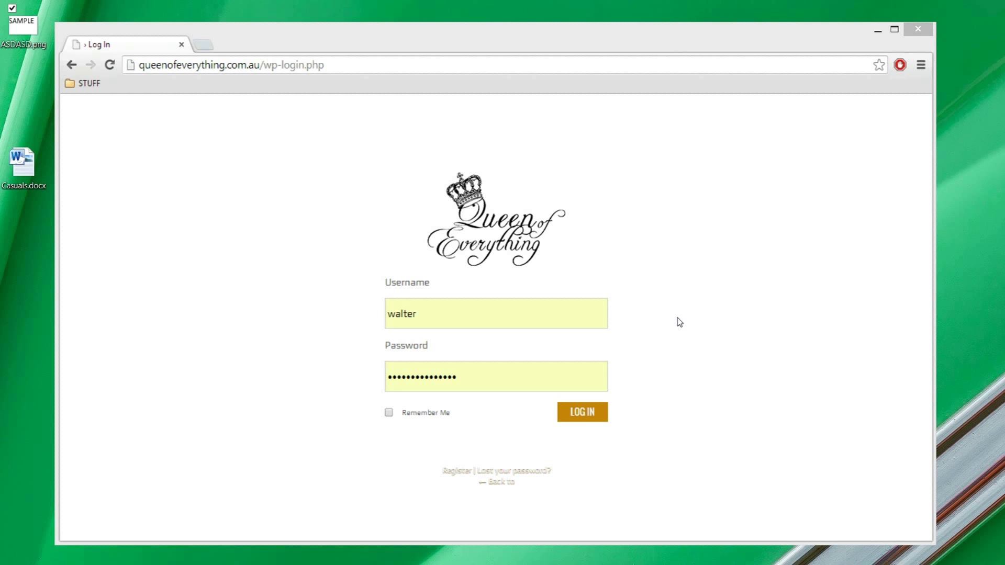
Sign in to the WordPress site admin with the admin username and password
click(573, 412)
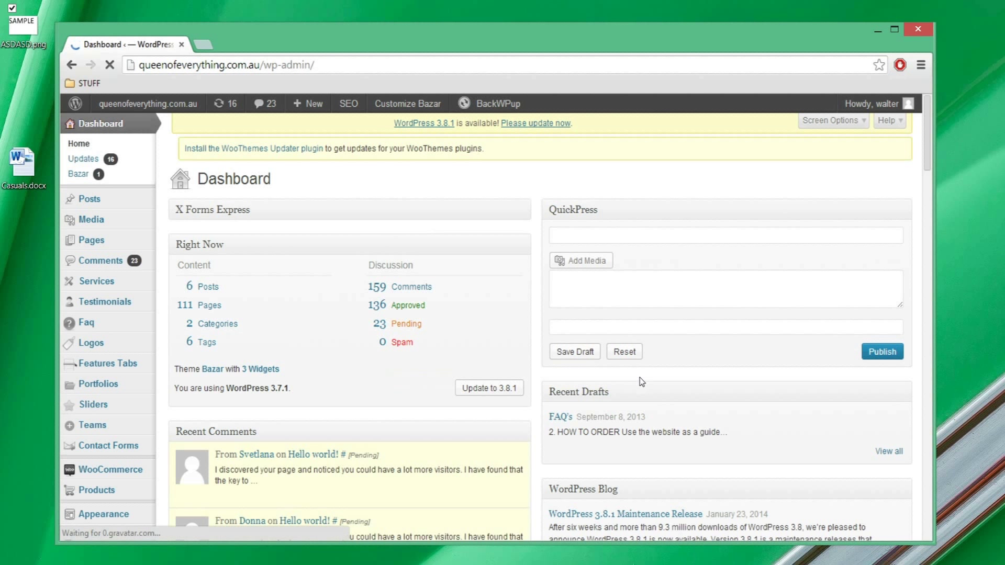
Maximise the browser window and open the WooCommerce Products list
double_click(470, 37)
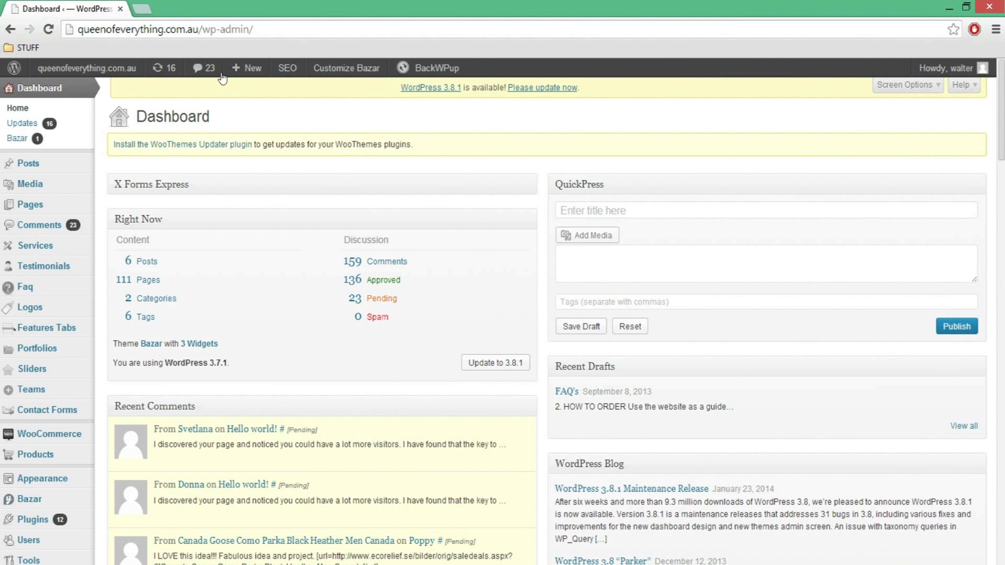
click(45, 463)
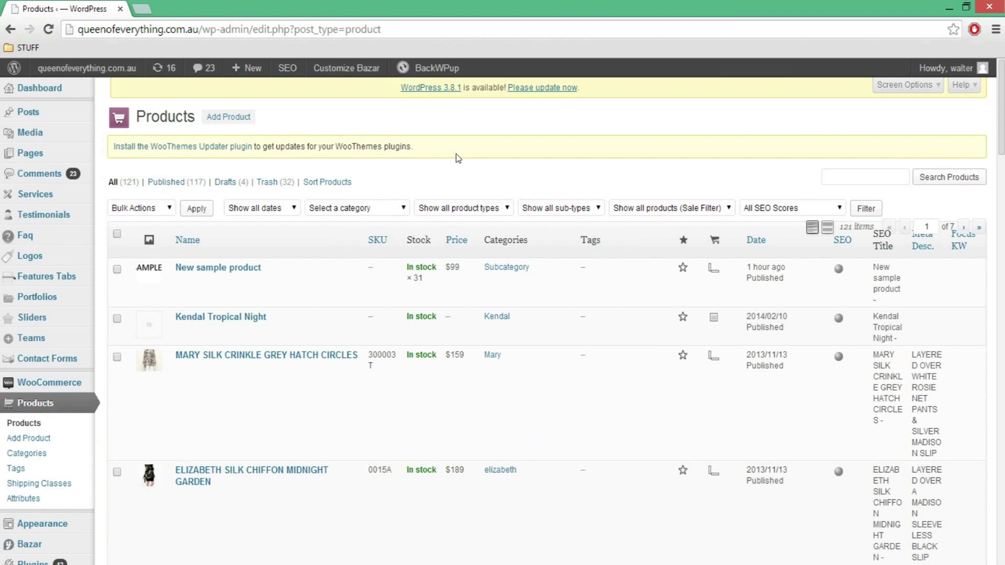
Switch the 121-product list to Sort Products ordering and scroll through it
click(328, 183)
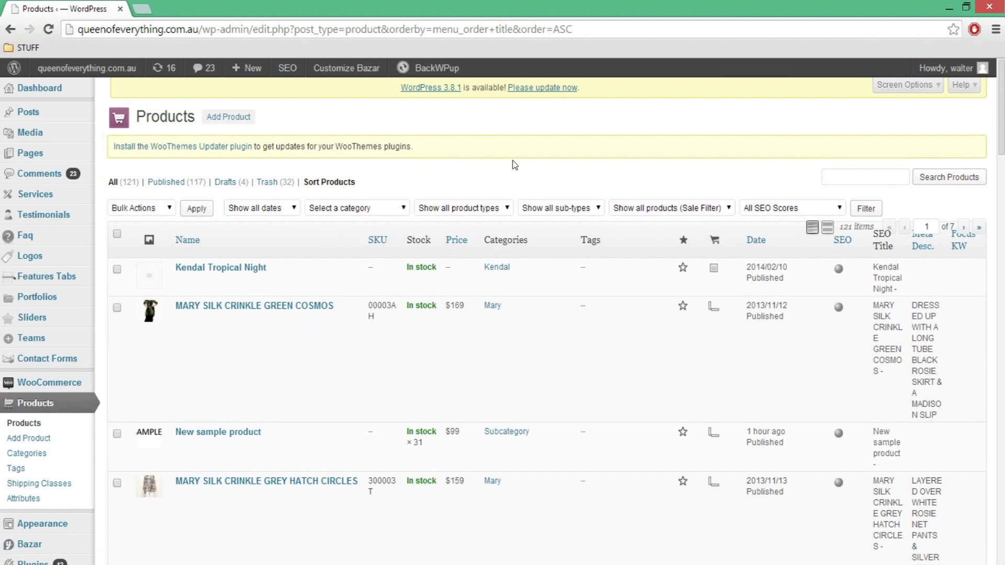
scroll(977, 375, down, 15)
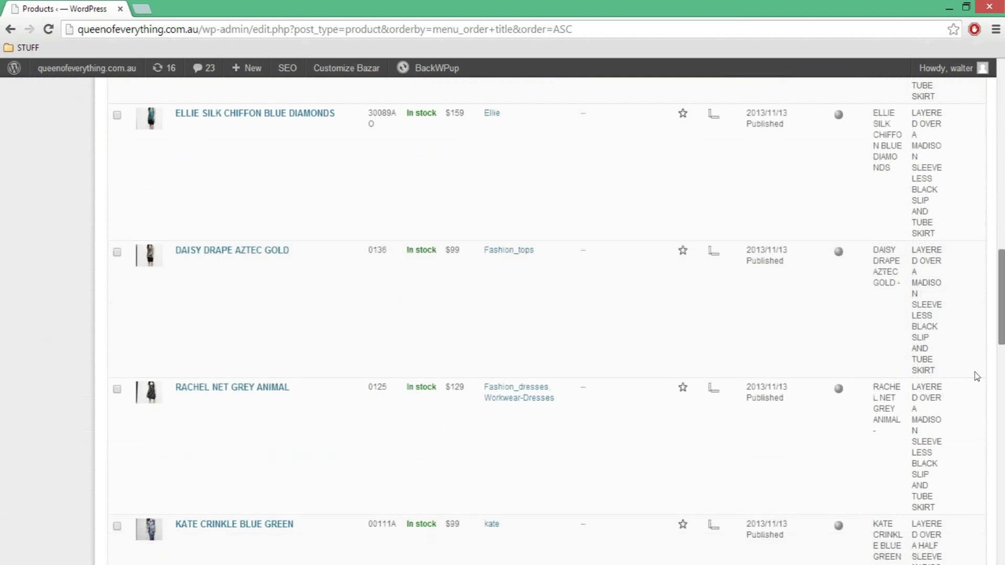
scroll(971, 471, down, 20)
scroll(987, 150, up, 20)
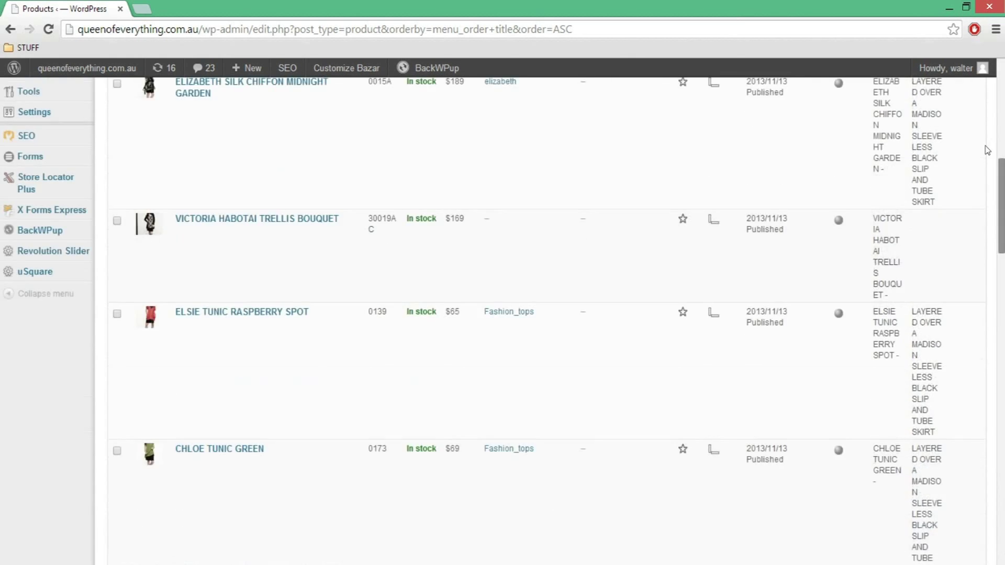
scroll(987, 151, up, 8)
scroll(980, 275, down, 2)
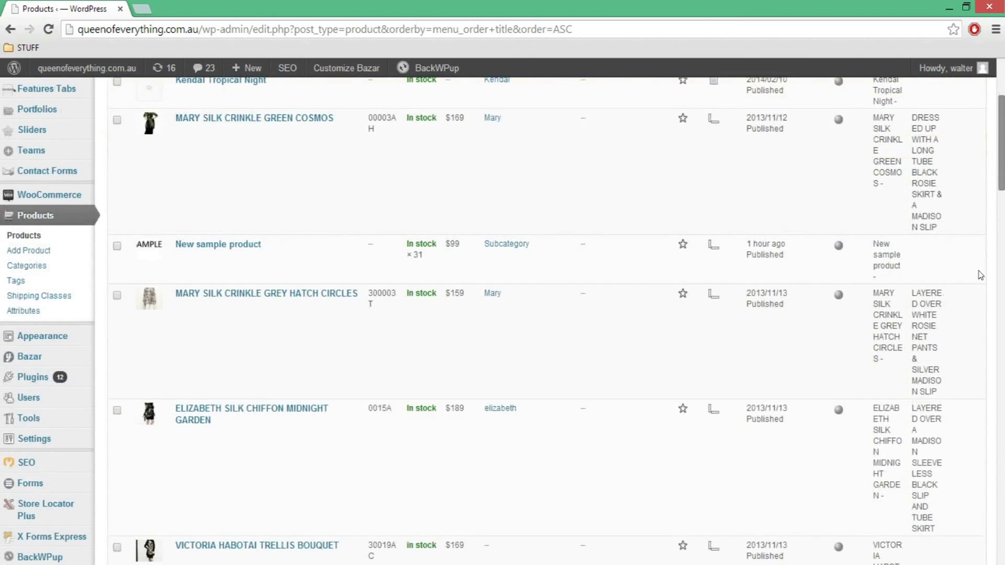
scroll(968, 464, down, 15)
scroll(937, 551, up, 8)
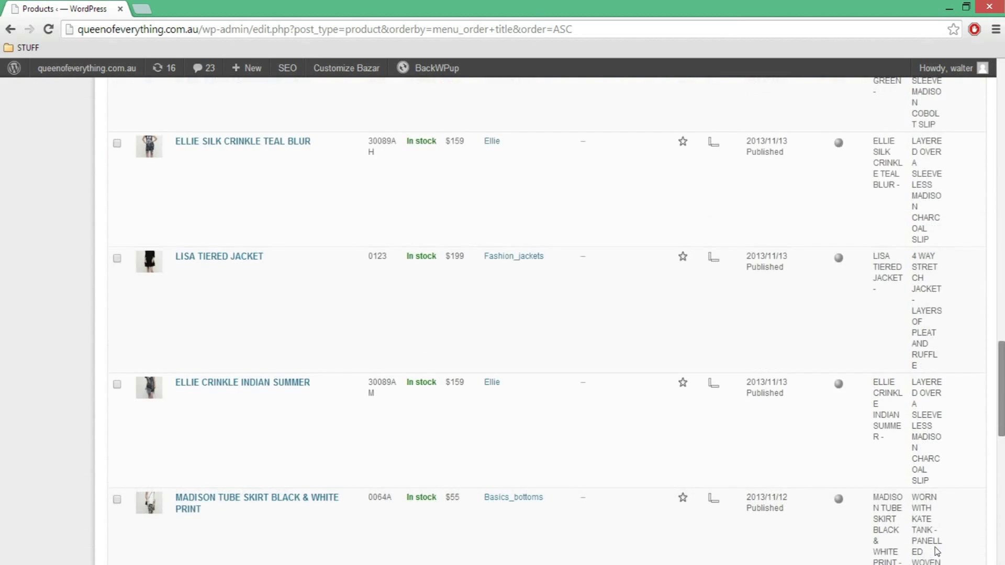
scroll(937, 551, down, 8)
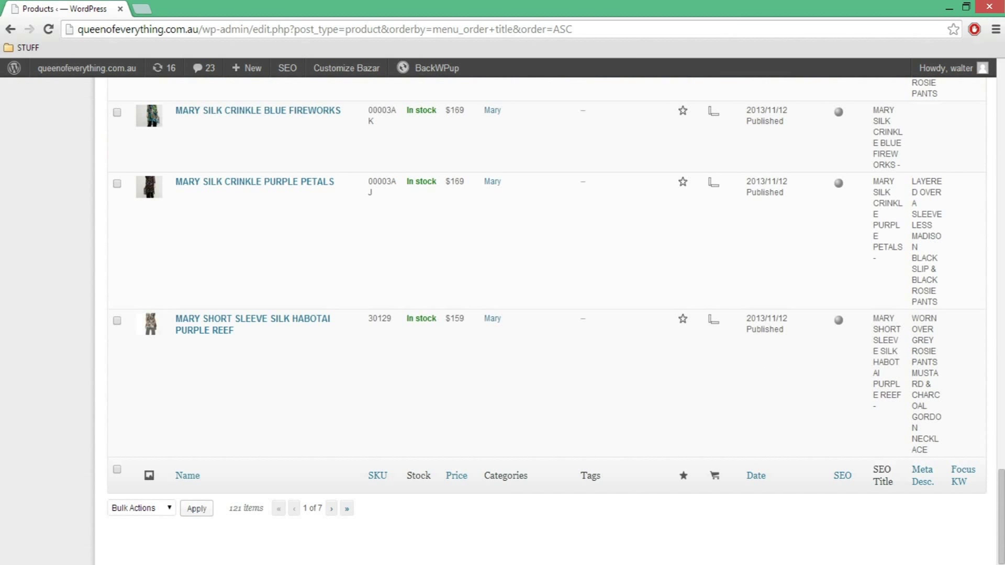
drag(1001, 503, 999, 94)
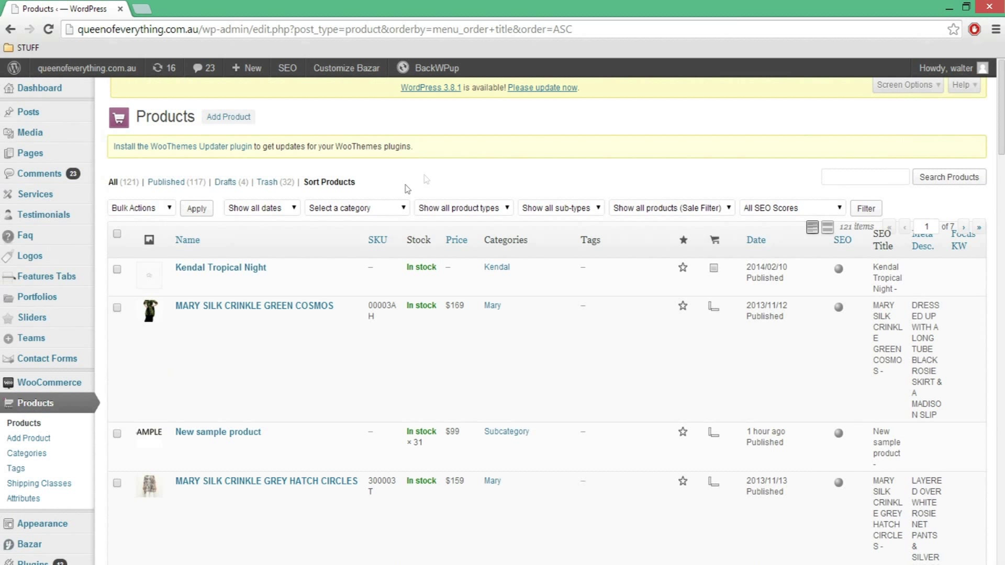
Filter the sortable product list to the Ellie (11) category
click(390, 209)
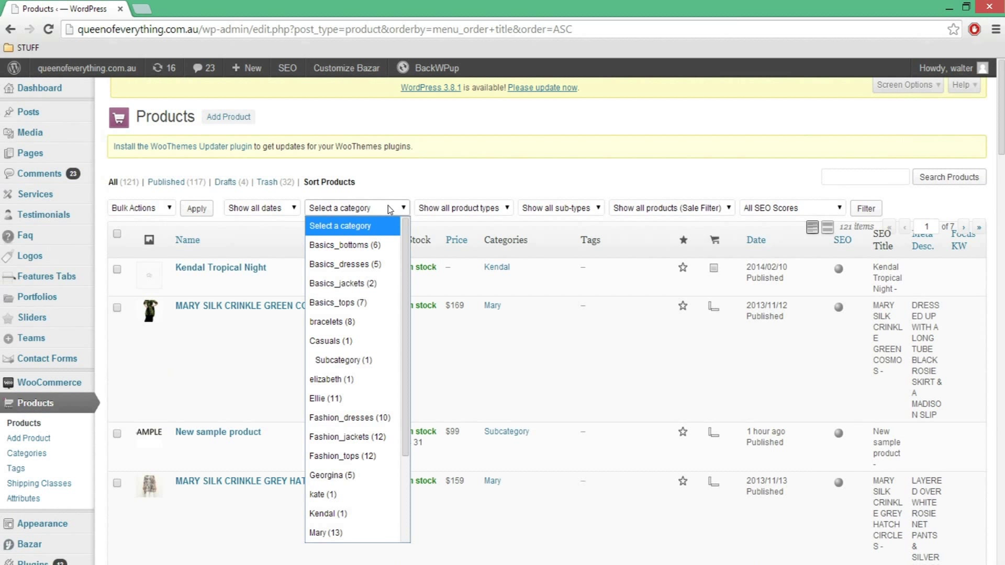
drag(403, 226, 425, 171)
click(350, 398)
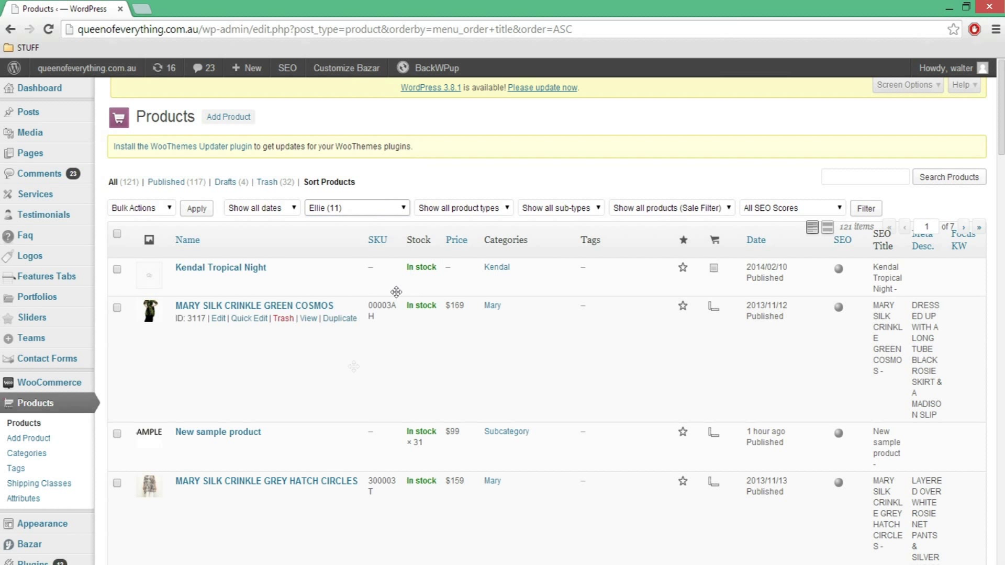
click(868, 214)
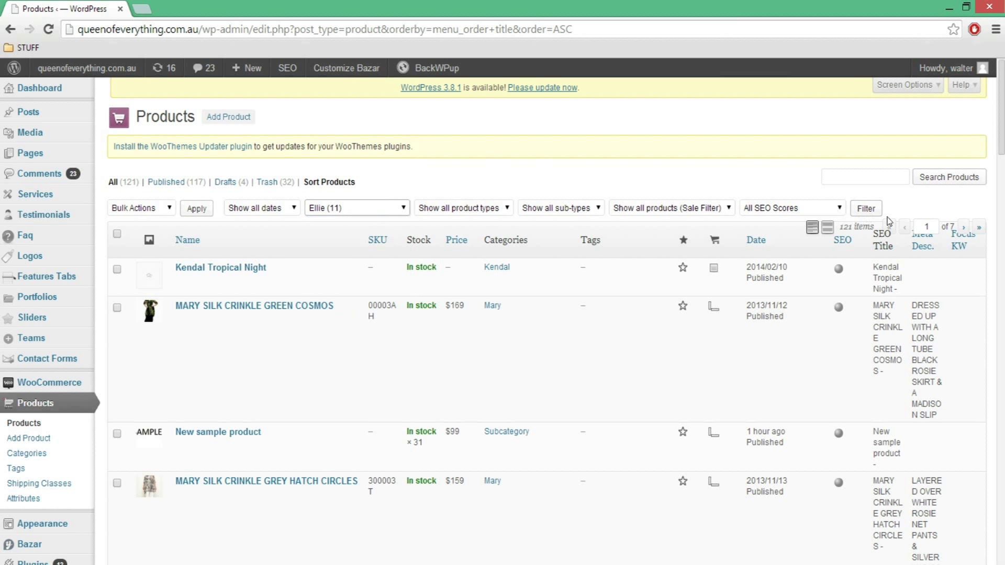
click(871, 212)
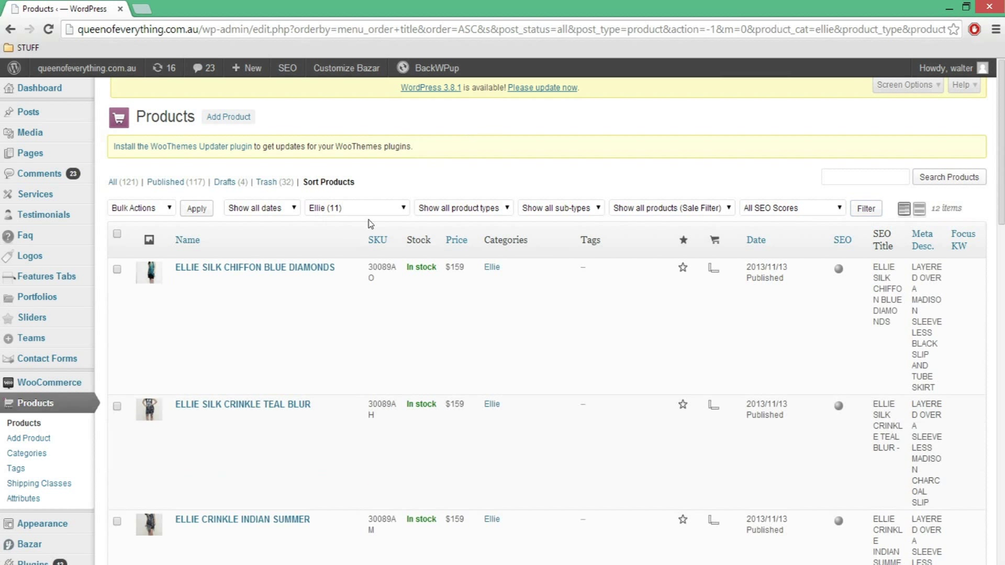
Open the live store from Visit Site in a new browser tab
mouse_move(66, 68)
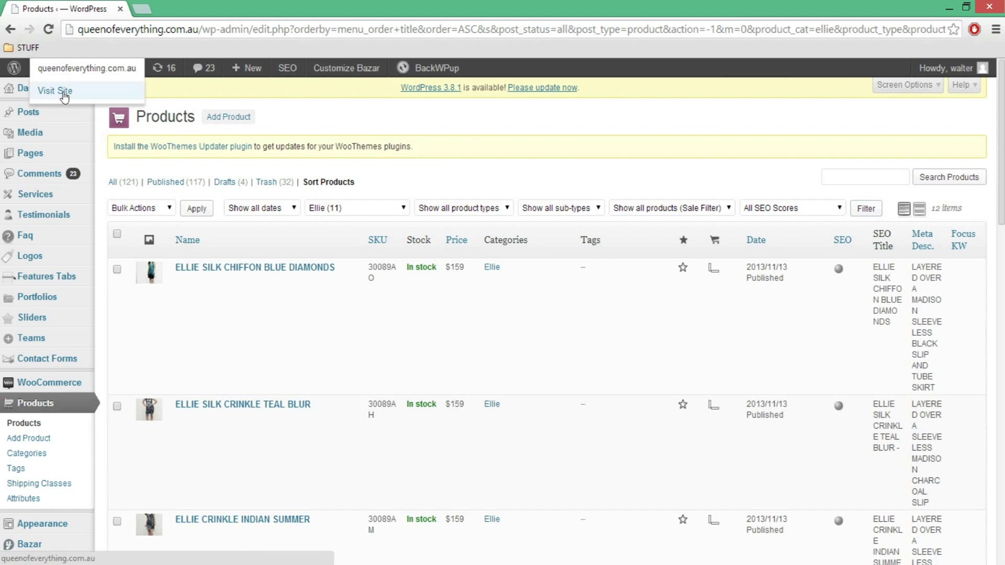
right_click(78, 98)
click(85, 103)
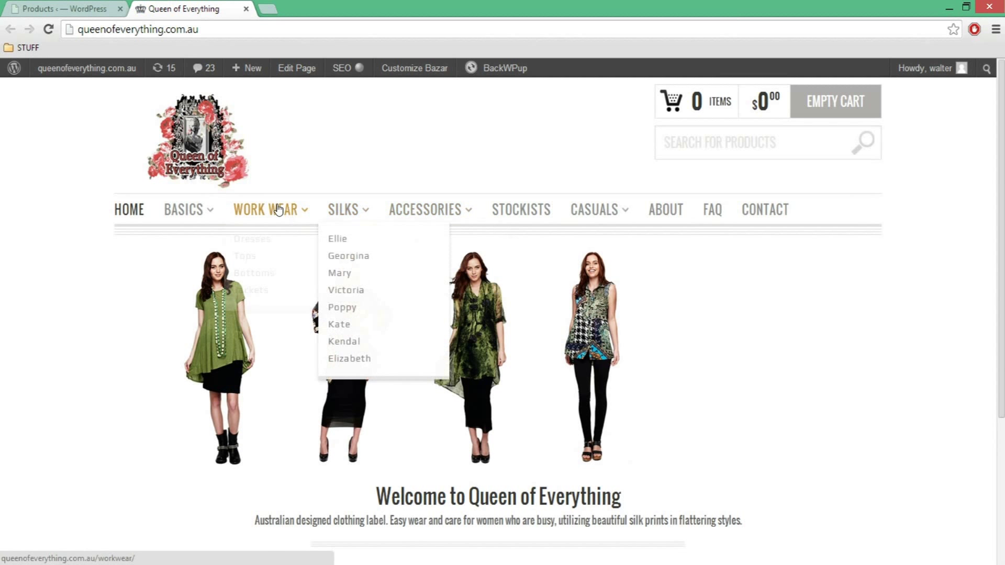
Browse the SILKS > Ellie page's $159 items, then return to the admin product list
click(342, 239)
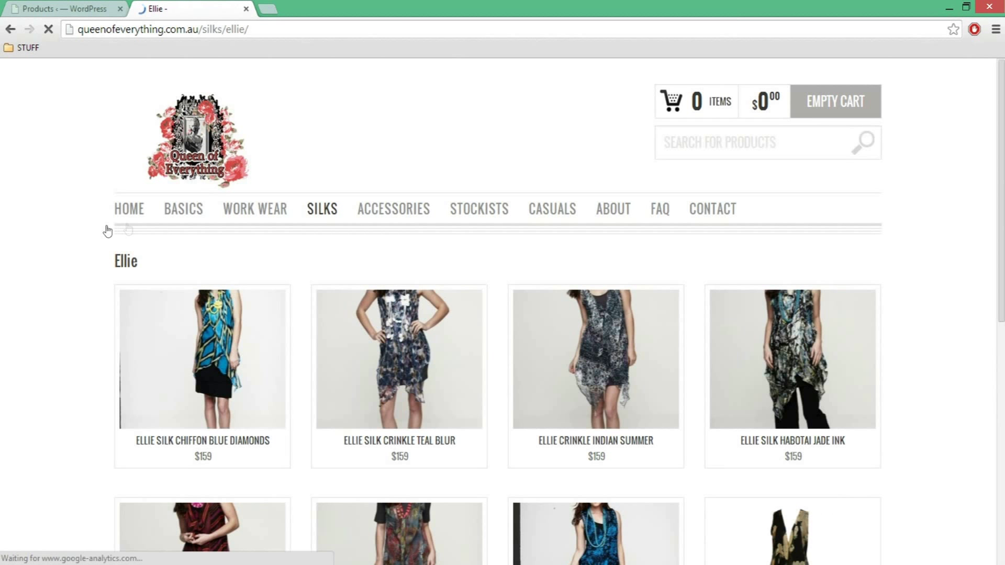
scroll(57, 233, down, 3)
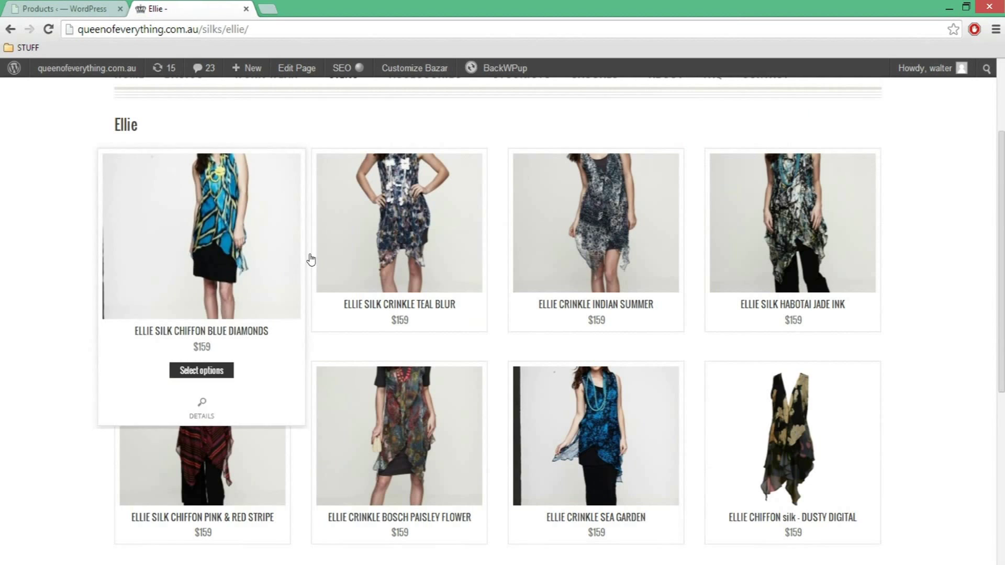
scroll(673, 395, down, 7)
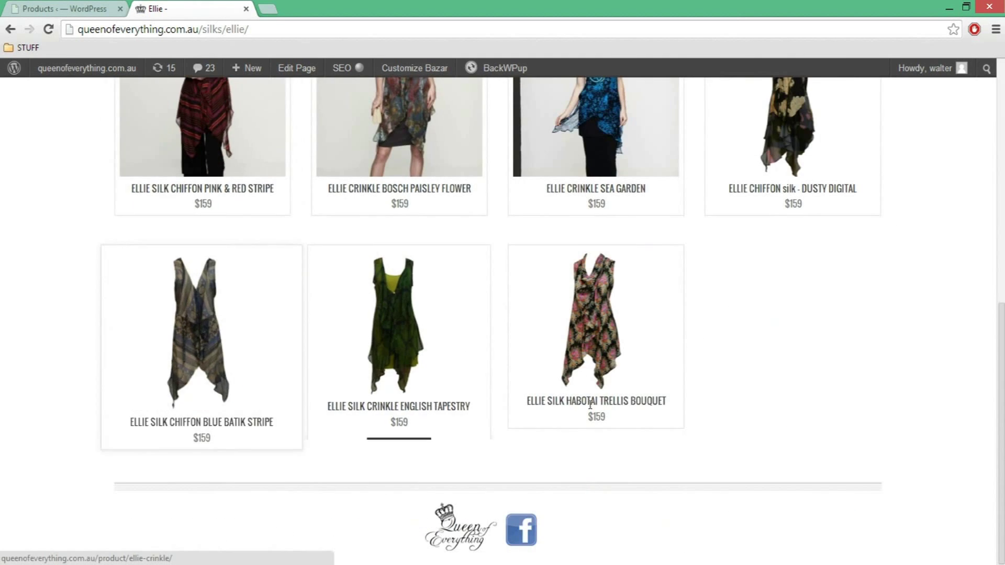
scroll(844, 353, up, 6)
scroll(844, 354, up, 3)
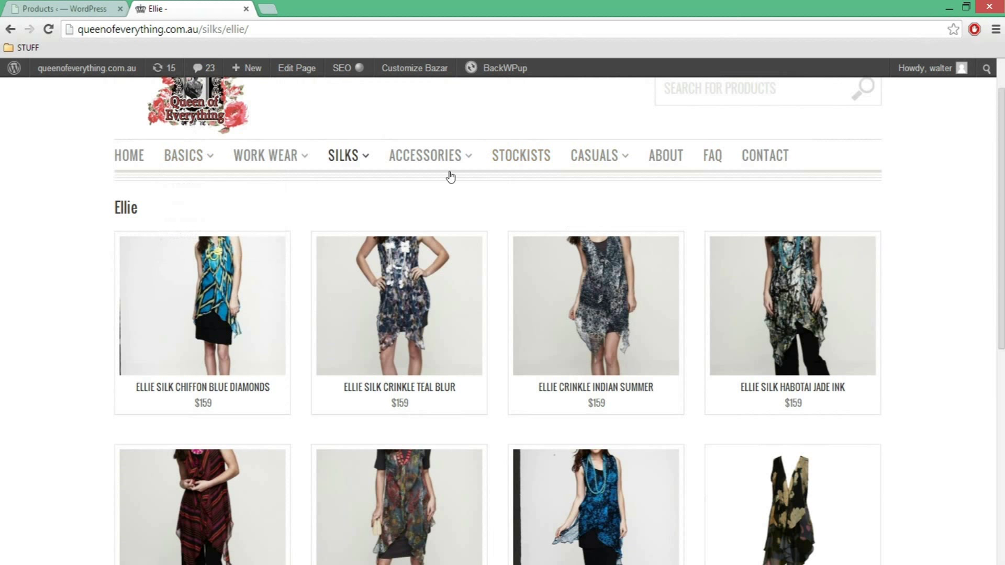
mouse_move(369, 294)
scroll(35, 291, down, 5)
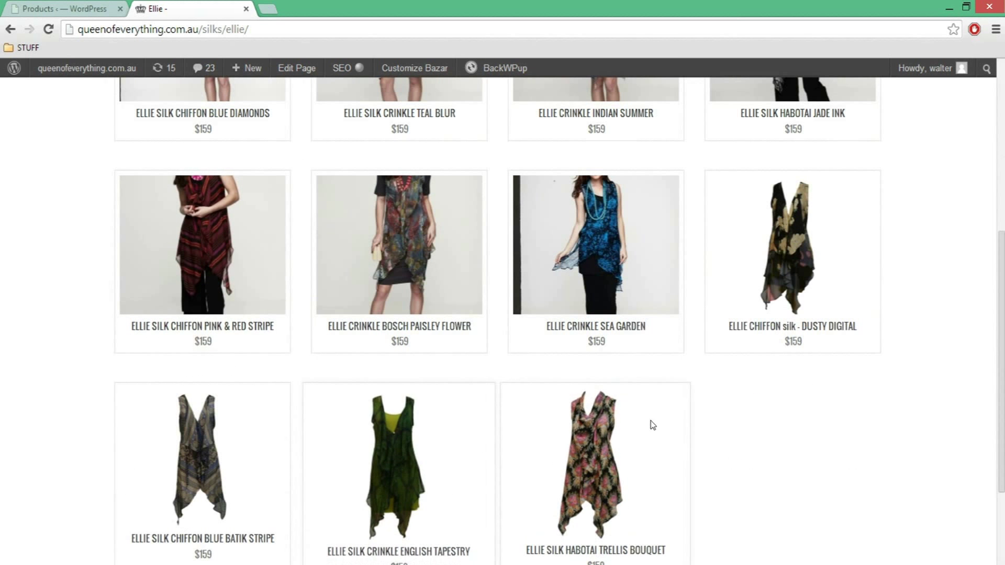
scroll(651, 421, up, 6)
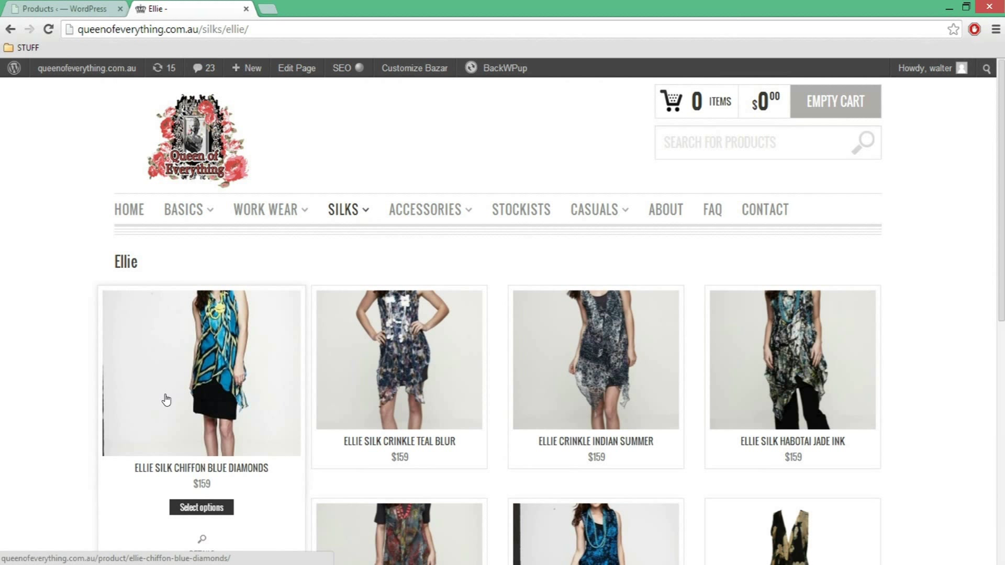
click(64, 6)
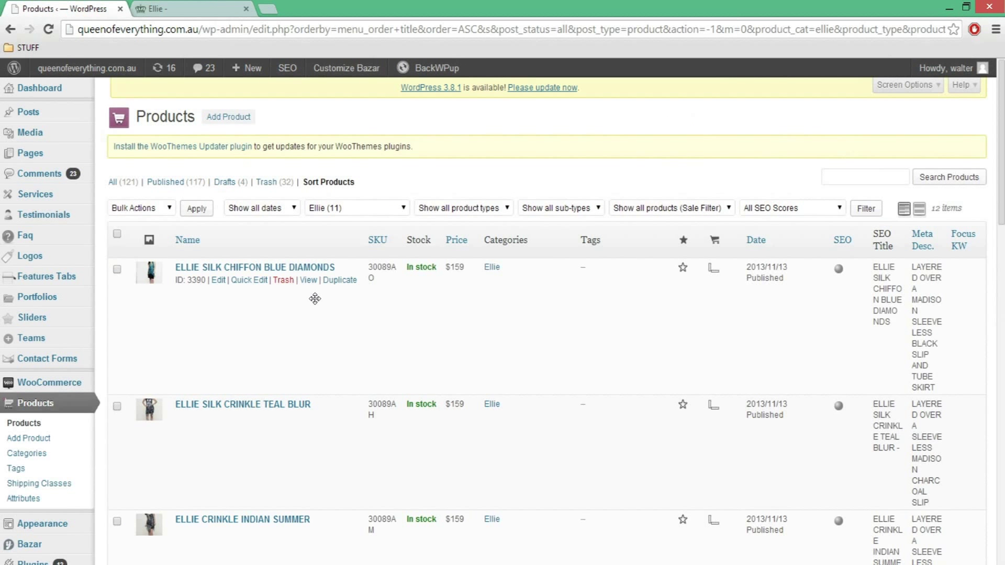
Drag ELLIE SILK CRINKLE TEAL BLUR to the top of the Ellie sort order, then view the storefront
click(180, 8)
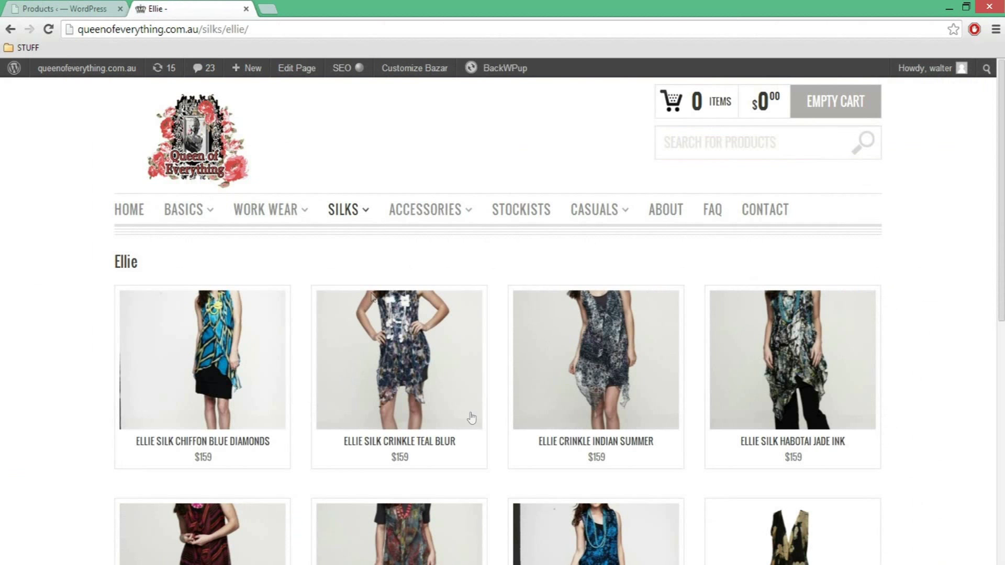
click(87, 5)
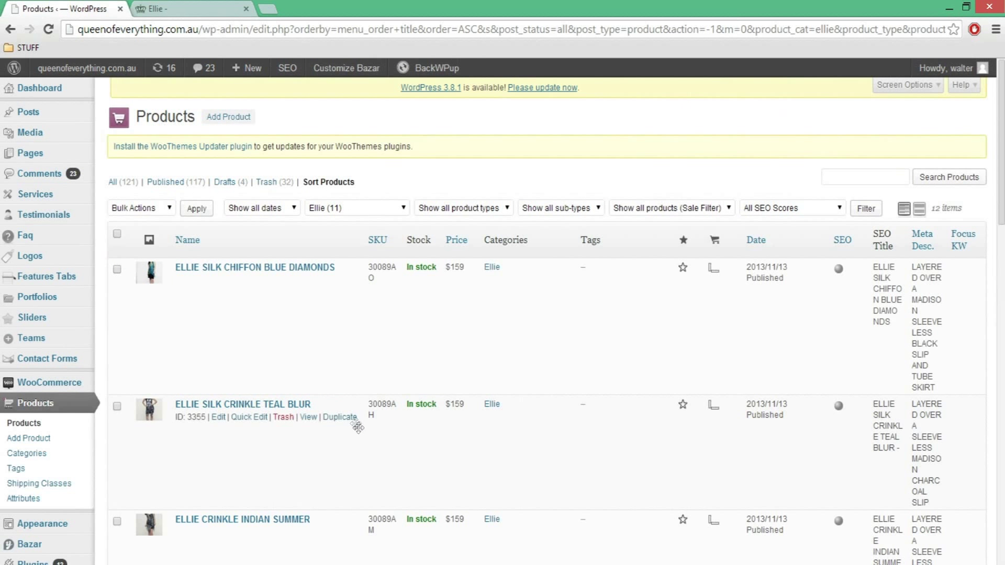
click(327, 183)
drag(545, 460, 552, 328)
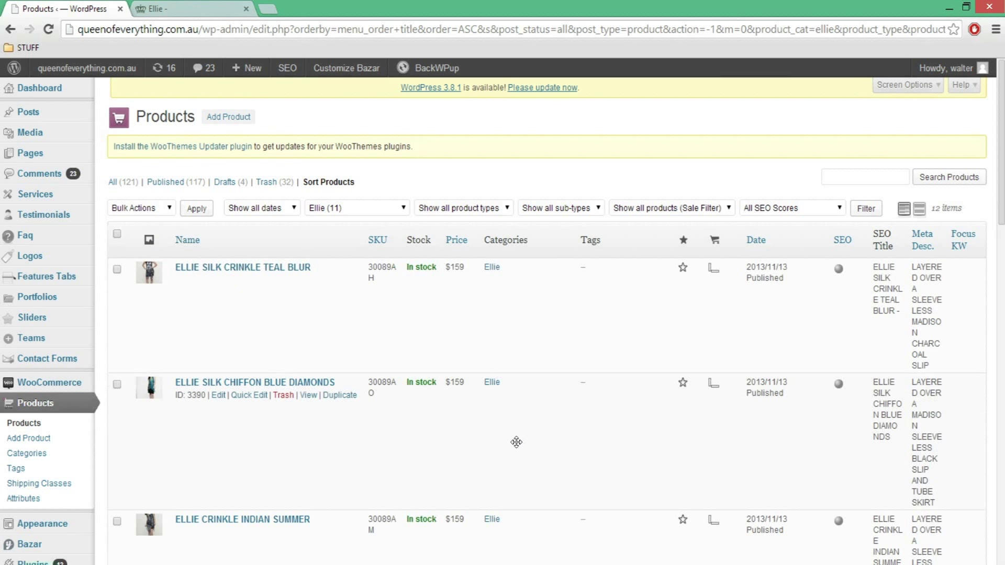
click(157, 8)
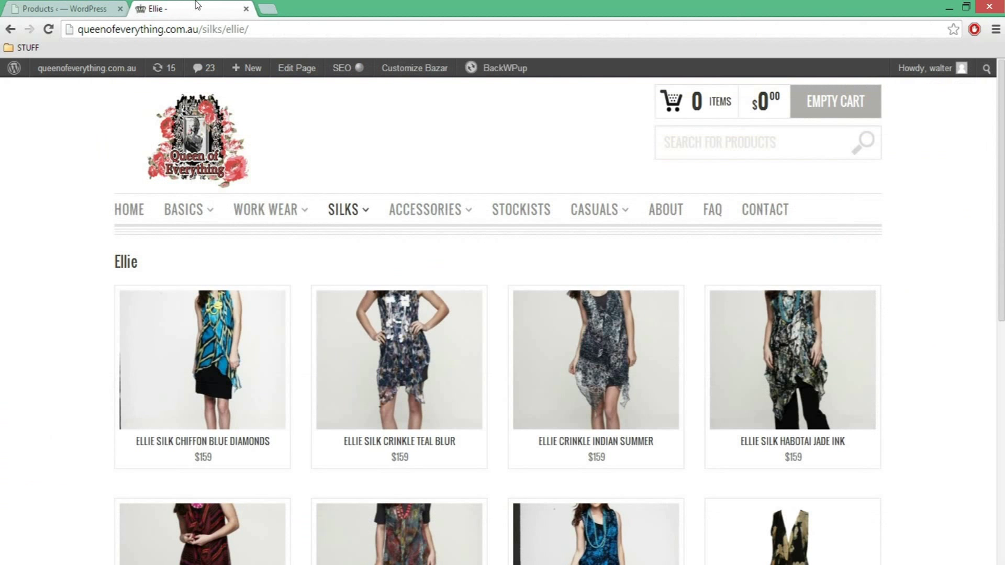
click(49, 34)
scroll(46, 219, down, 1)
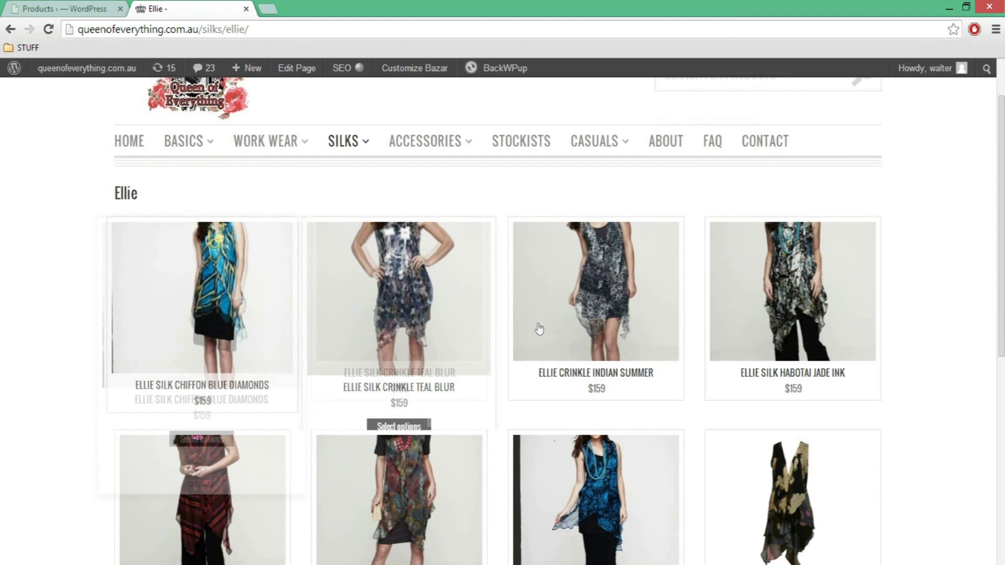
scroll(510, 339, down, 2)
scroll(510, 339, up, 3)
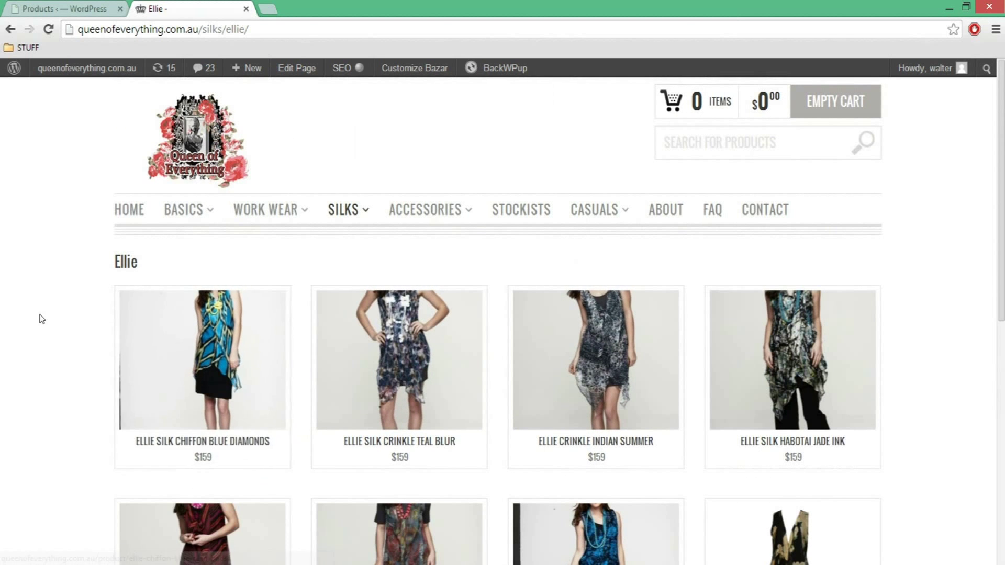
click(50, 7)
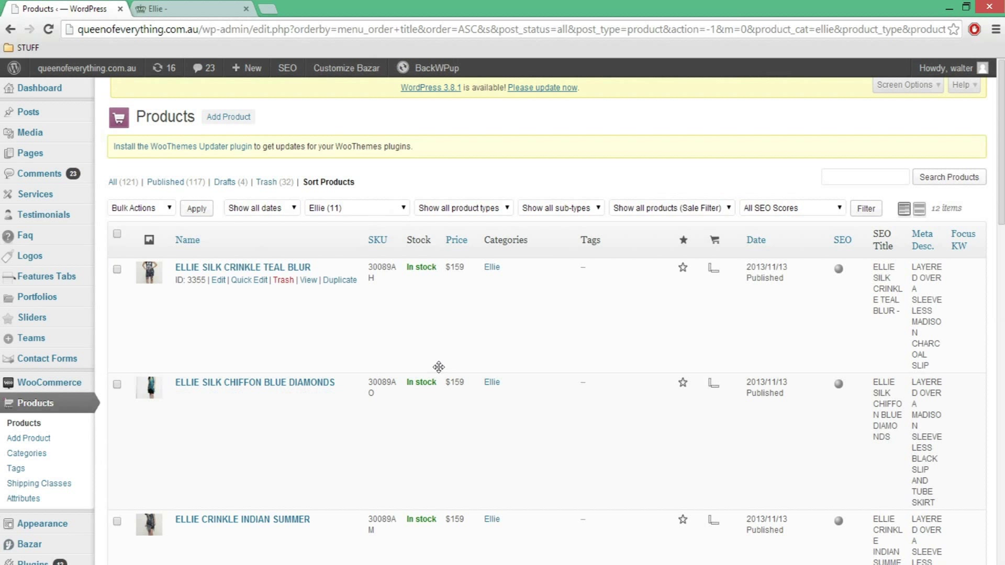
click(182, 12)
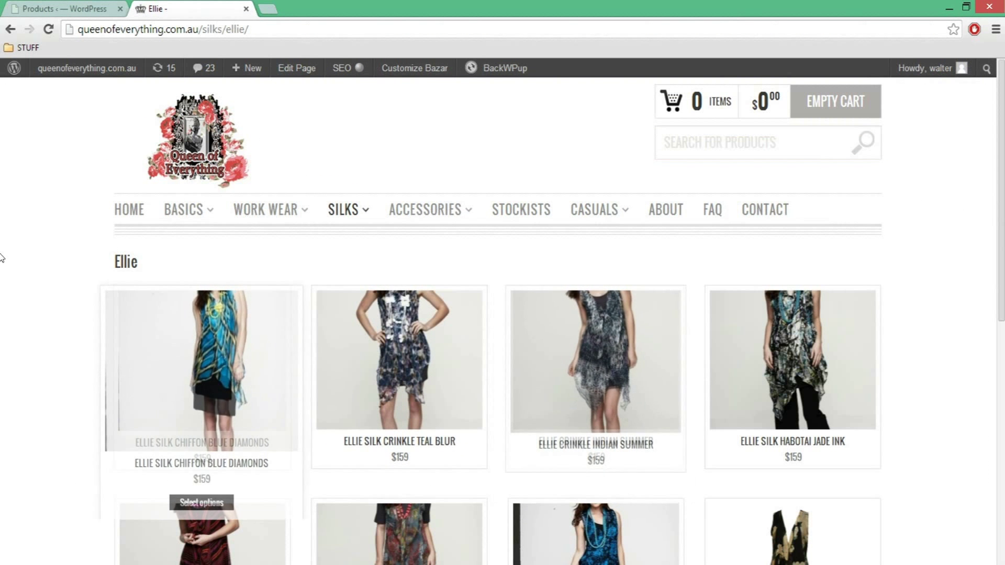
drag(137, 263, 113, 265)
click(178, 264)
click(140, 269)
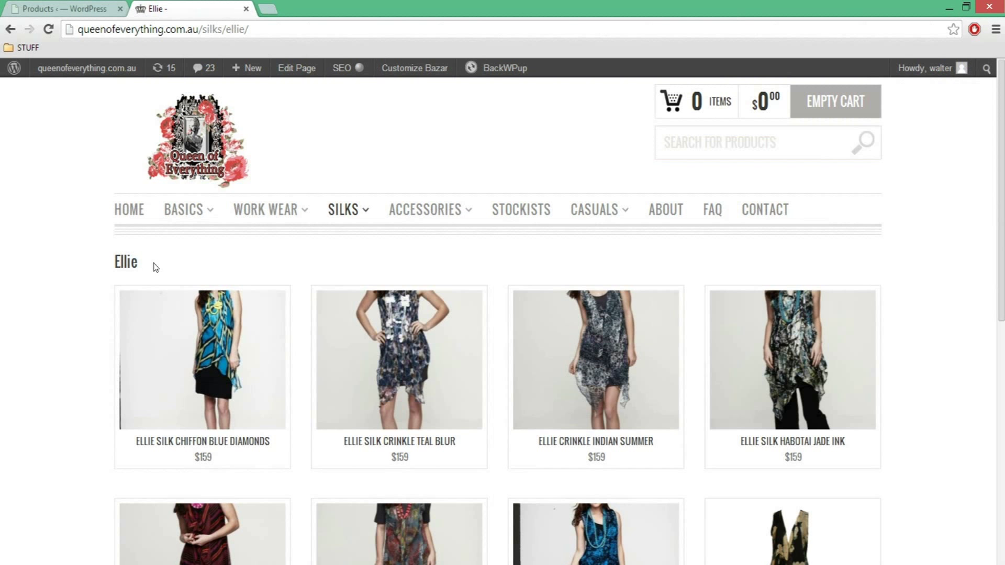
click(296, 68)
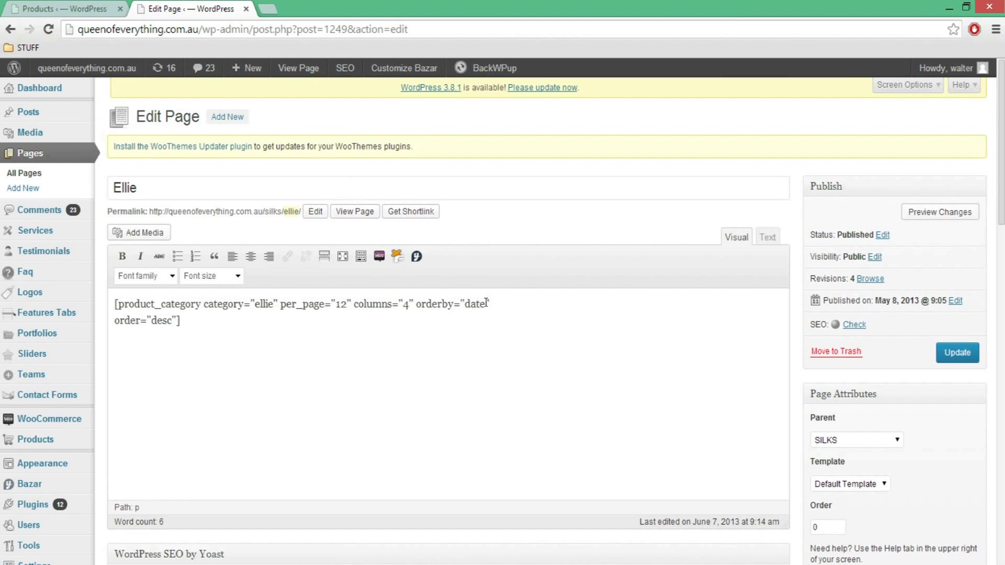
Replace date with custom in the Ellie shortcode's orderby attribute and update the page
drag(471, 308, 464, 308)
text(custom)
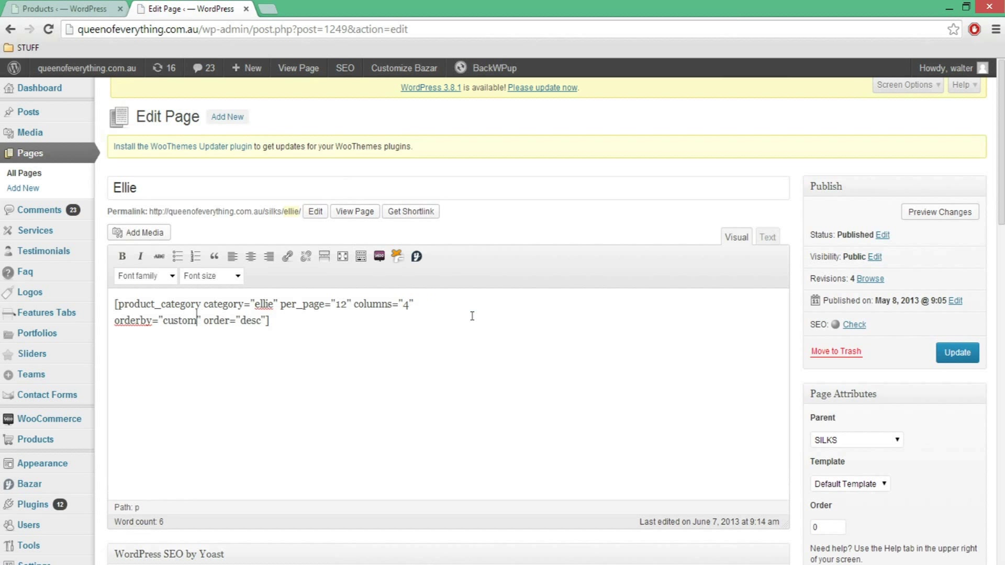
drag(196, 323, 172, 324)
click(174, 321)
click(199, 323)
click(945, 351)
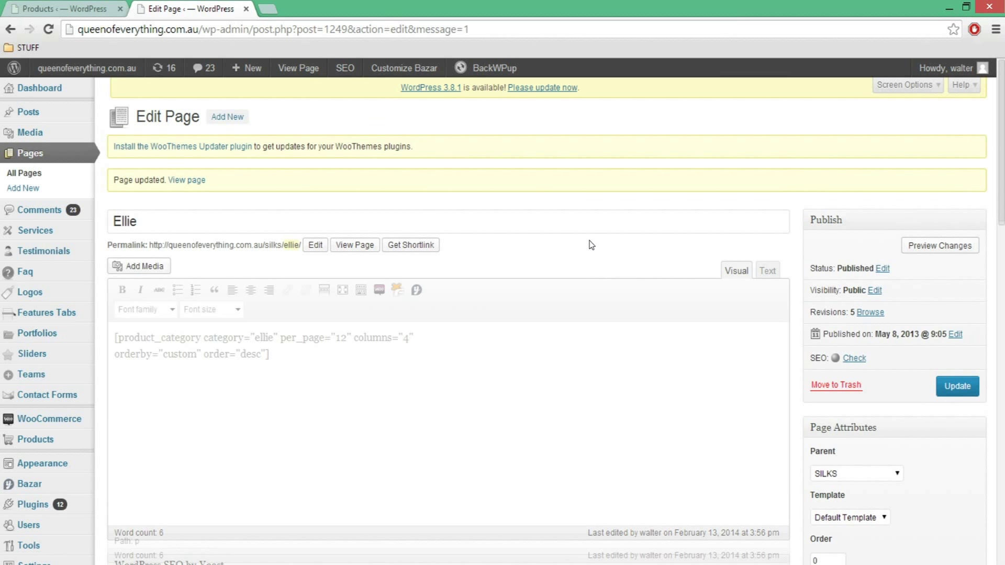
Open the live Ellie page in a new tab to confirm Crinkle Teal Blur comes first
click(52, 8)
click(191, 7)
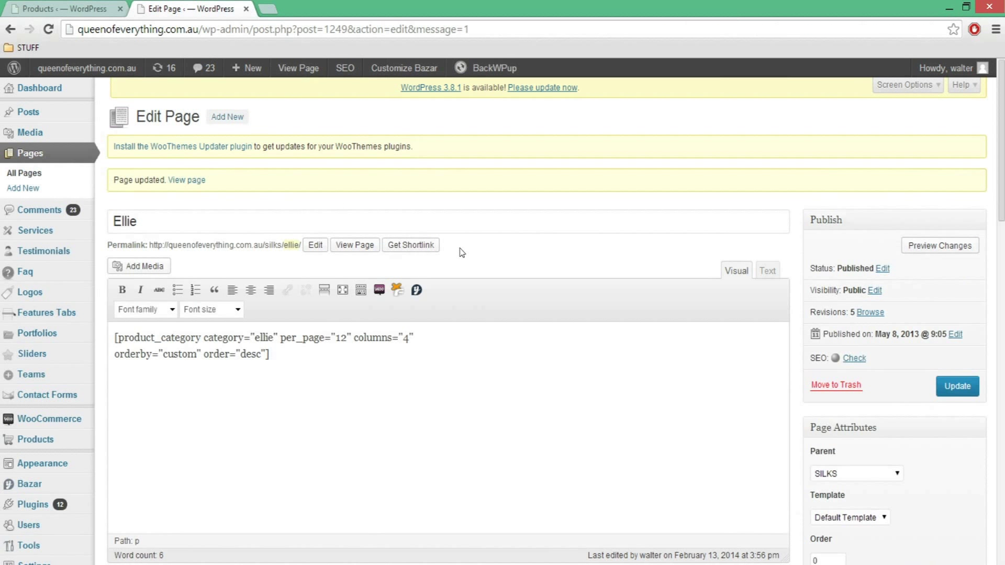
right_click(370, 248)
click(376, 255)
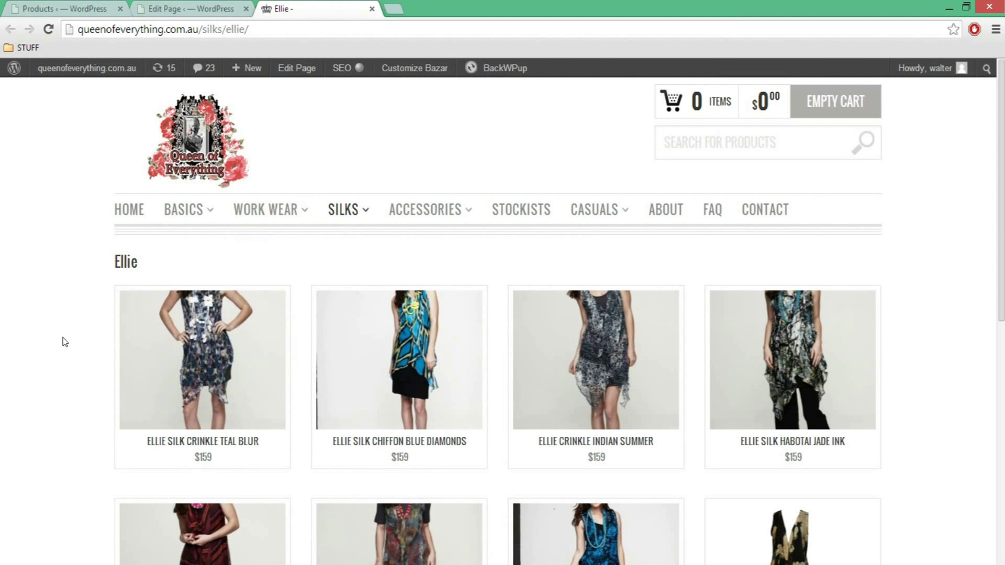
click(214, 5)
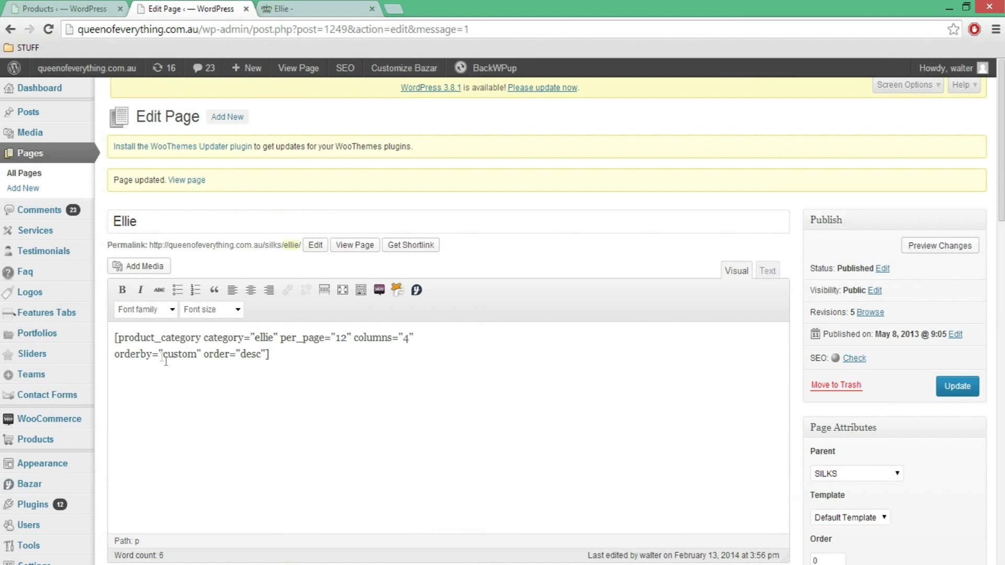
click(300, 5)
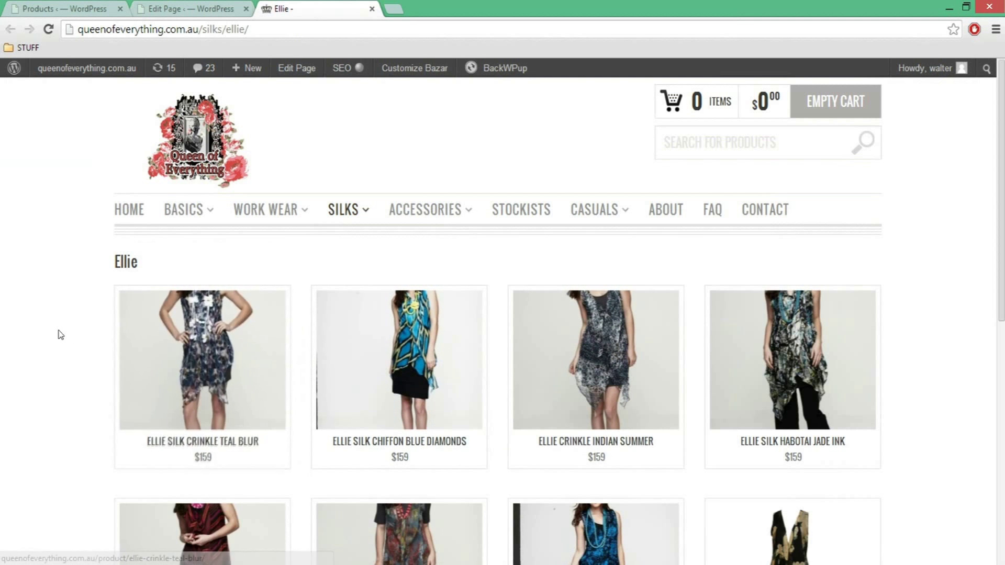
scroll(61, 335, down, 1)
click(192, 5)
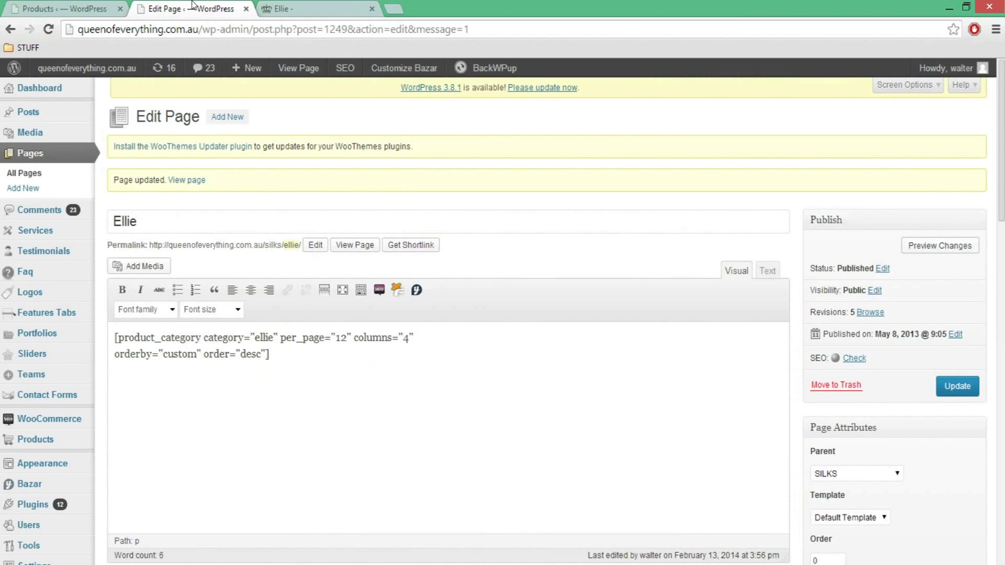
click(75, 5)
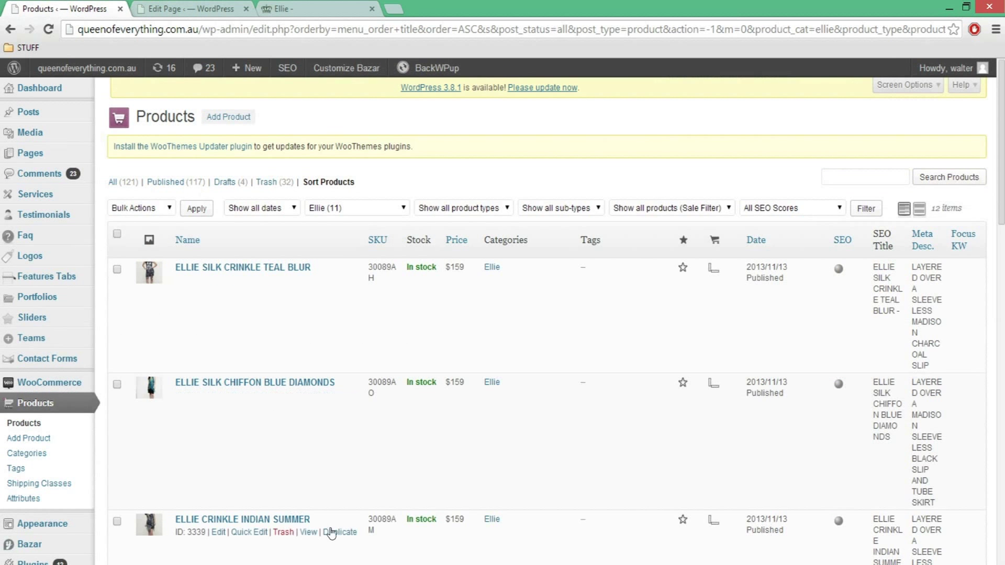
Drag ELLIE SILK HABOTAI TRELLIS BOUQUET to the top of the Ellie order, then view the storefront
scroll(330, 528, down, 10)
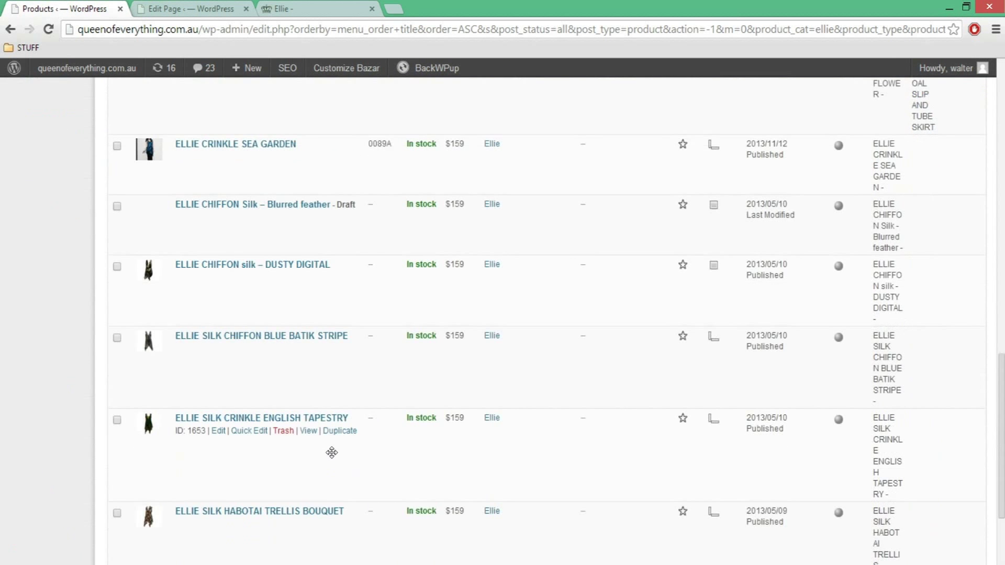
scroll(331, 455, down, 3)
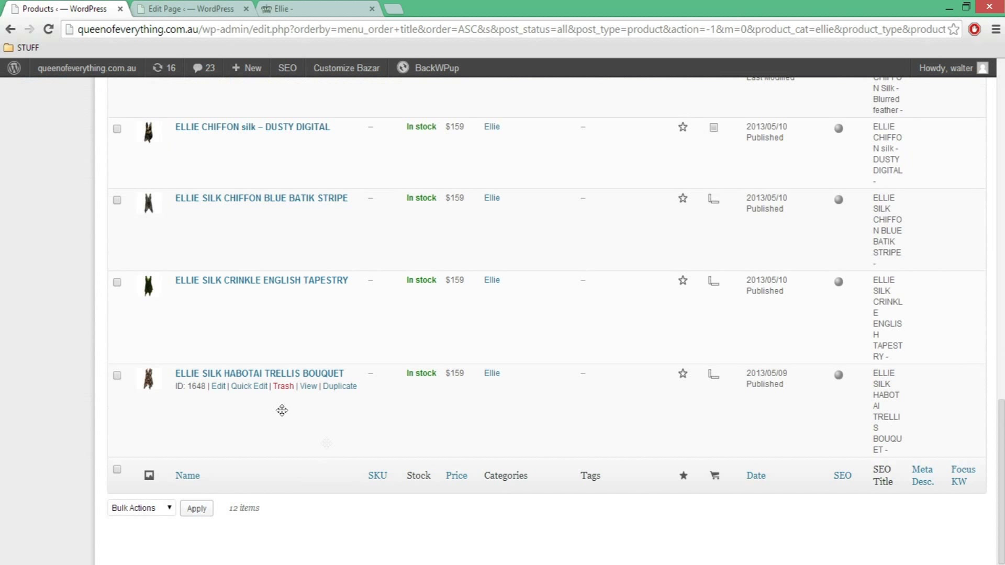
drag(387, 397, 336, 282)
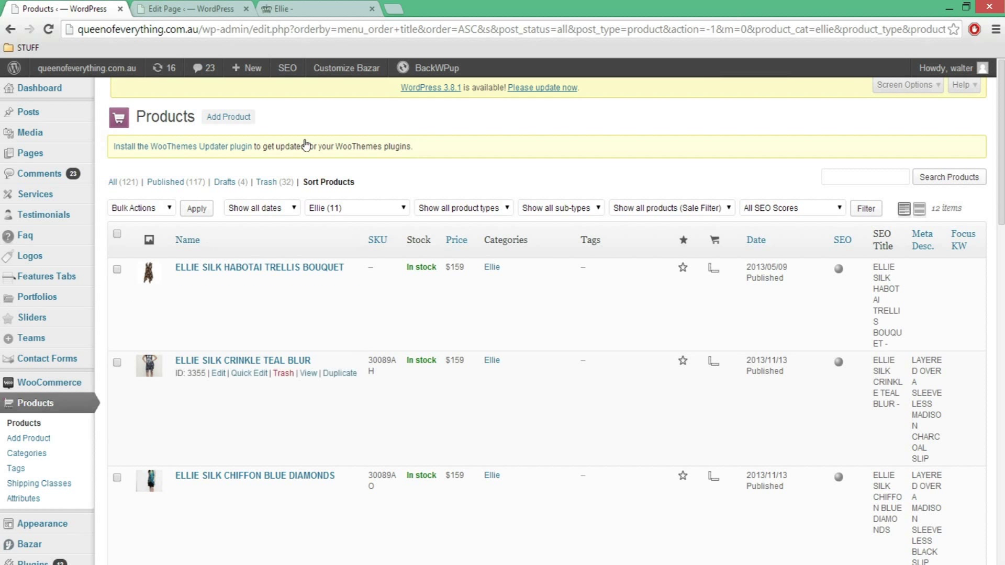
click(296, 7)
Reload the Ellie page to confirm Habotai Trellis Bouquet leads, then open SILKS > Georgina
key(F5)
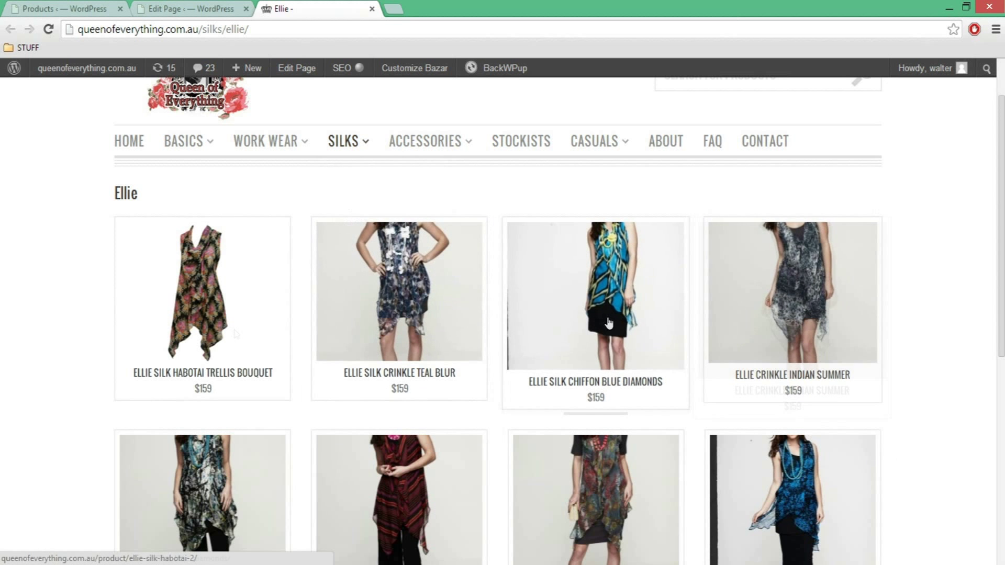
mouse_move(350, 148)
click(349, 191)
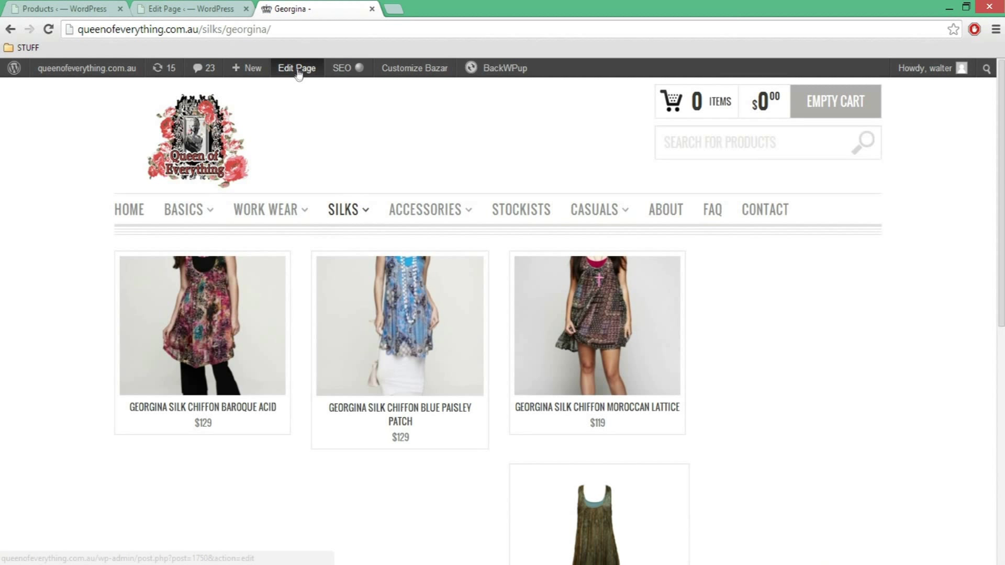
Change the Georgina shortcode's orderby from date to custom, update the page, then compare with Ellie's editor
click(298, 70)
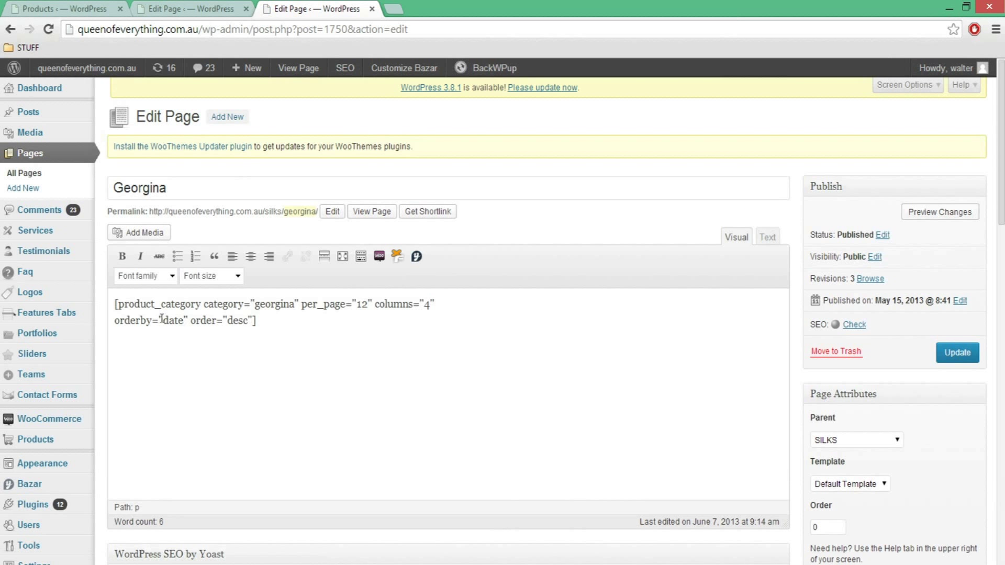
drag(184, 320, 159, 319)
text("custom)
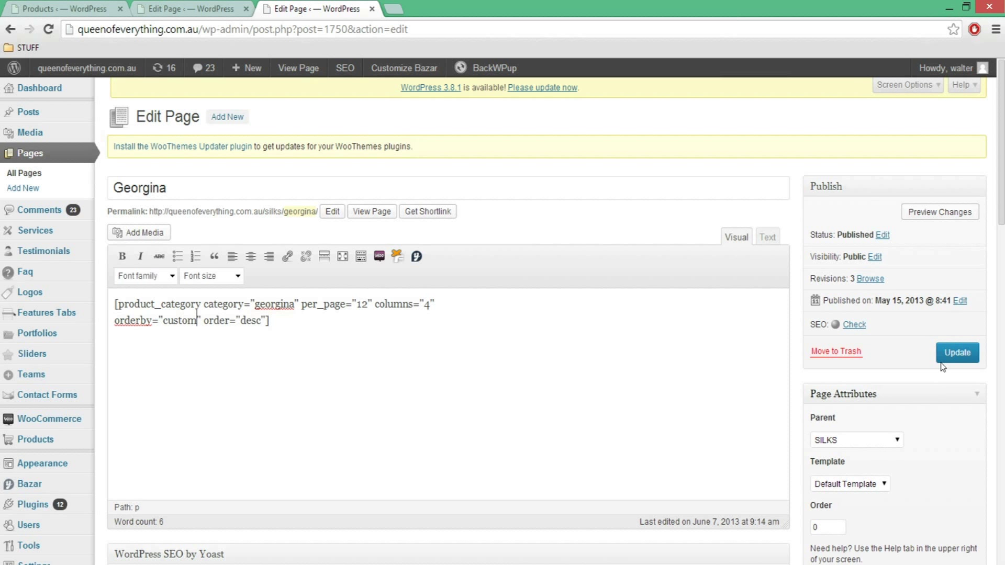
click(957, 352)
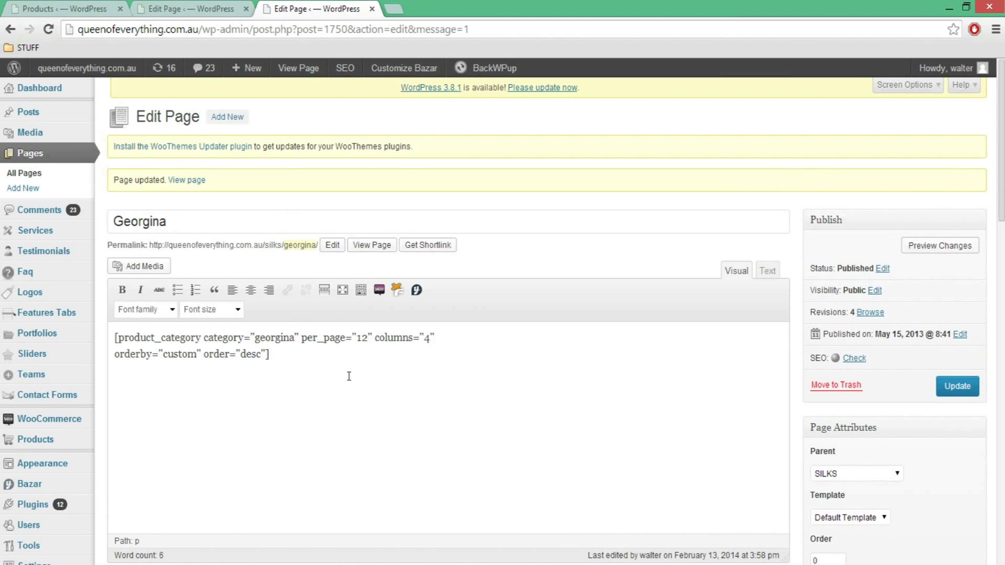
click(202, 9)
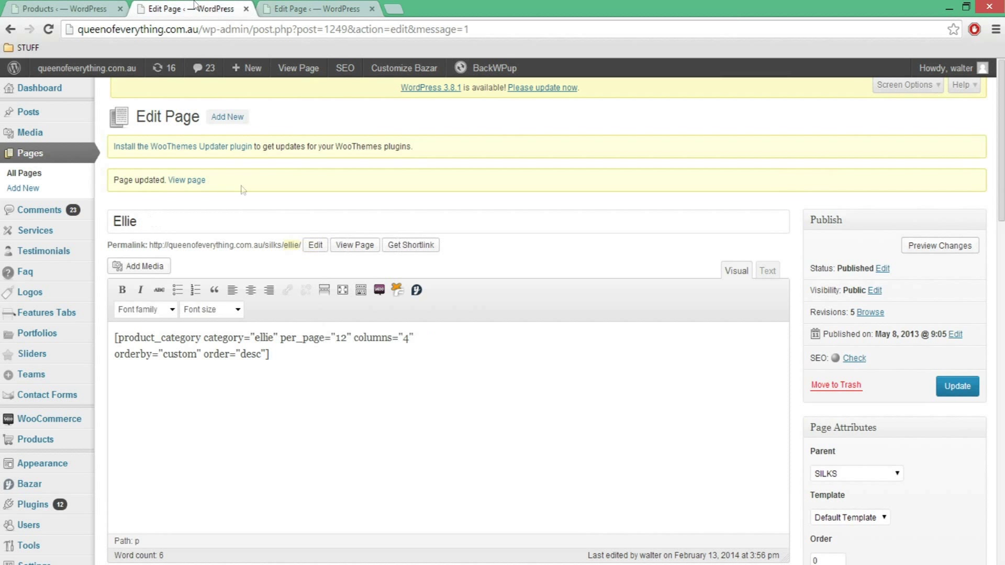
click(341, 5)
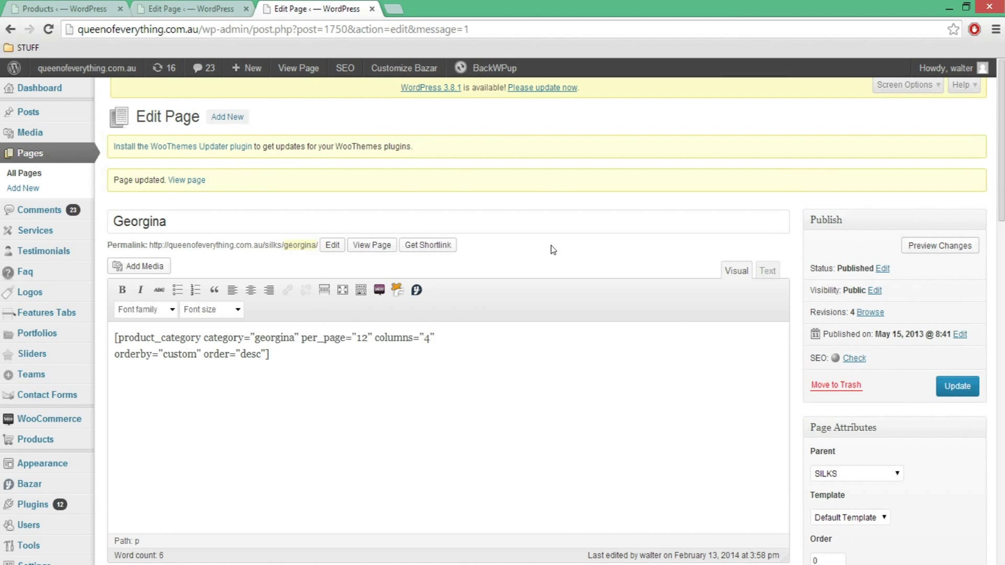